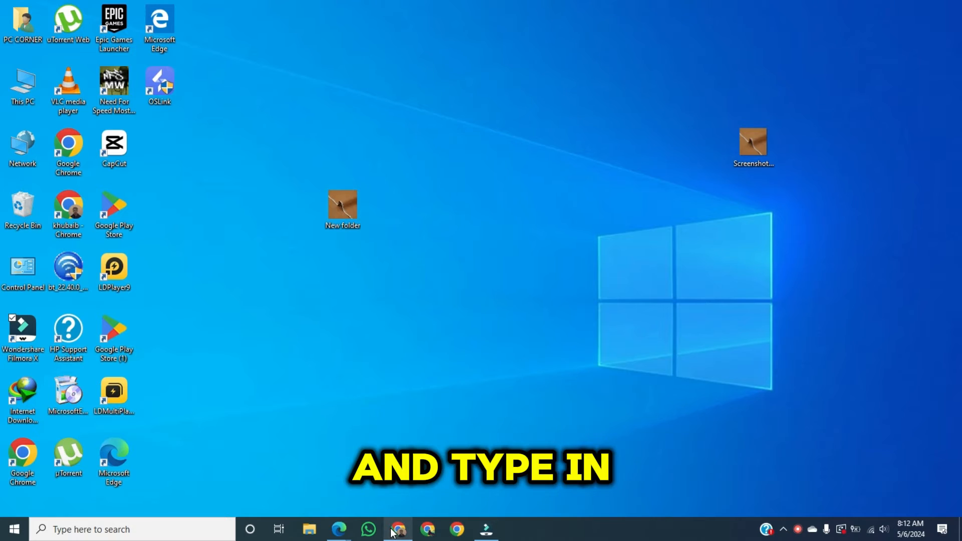
# - Open Google Chrome, search Google for "ideogram" and open the ideogram.ai website
pyautogui.click(398, 529)
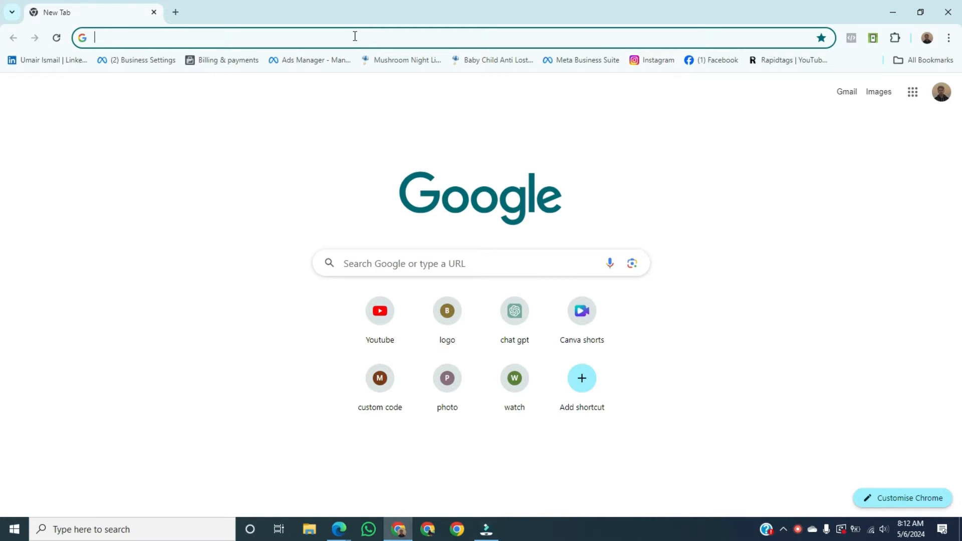
pyautogui.write('ide')
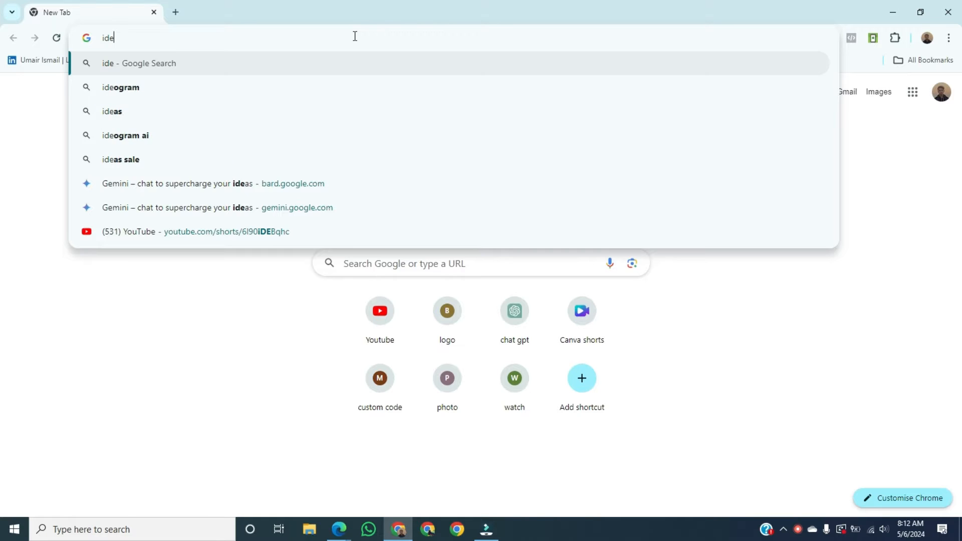
pyautogui.write('og')
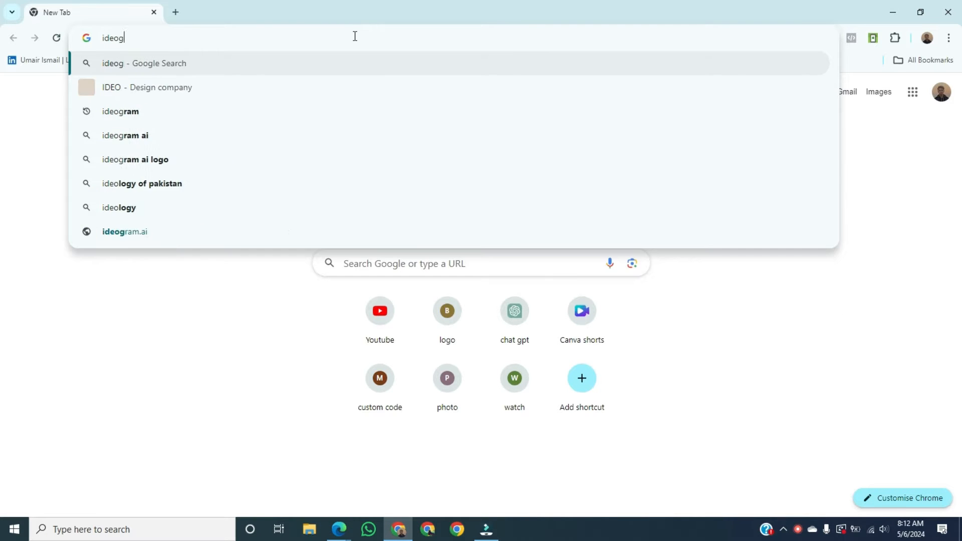
pyautogui.write('ram')
pyautogui.press('Return')
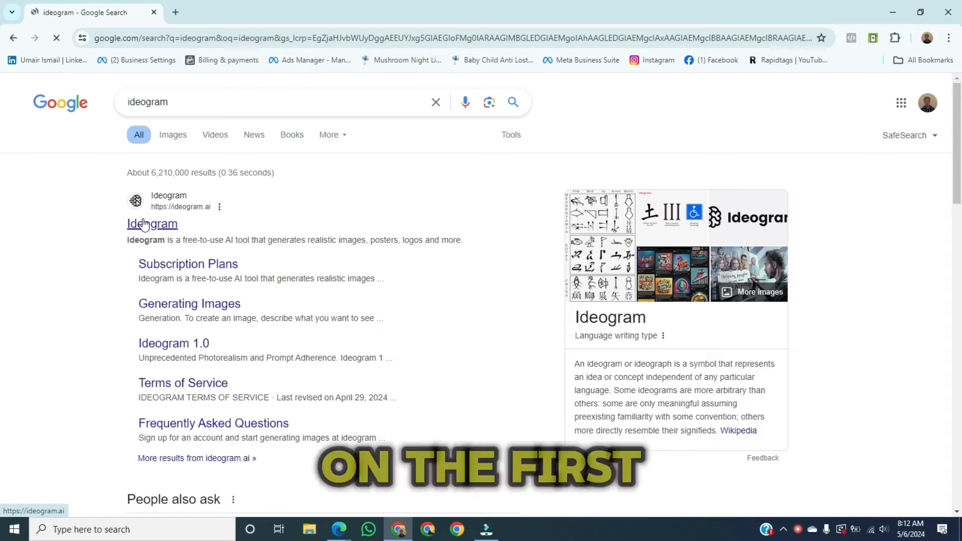
pyautogui.click(159, 221)
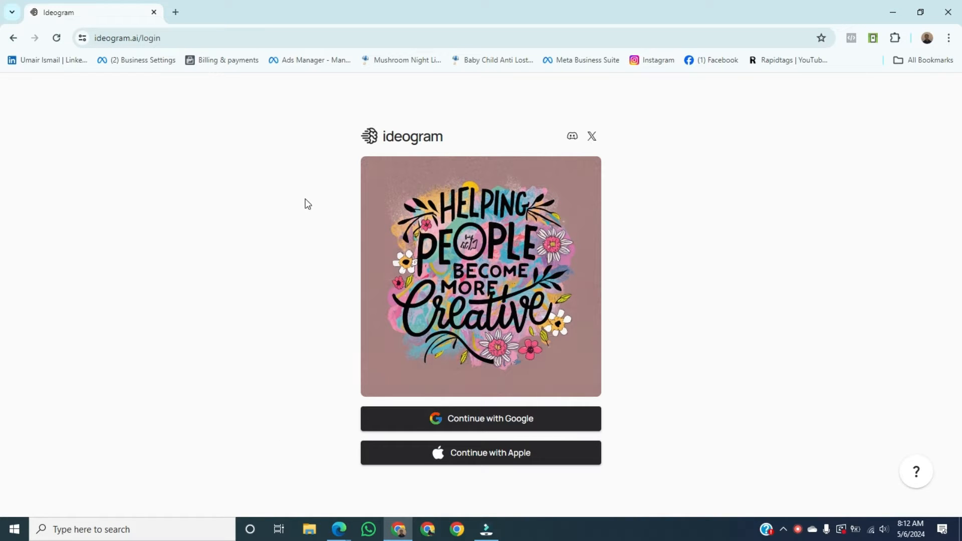
# - Sign in to Ideogram with the Google account and agree to the updated Terms of Service and Privacy Policy
pyautogui.click(491, 425)
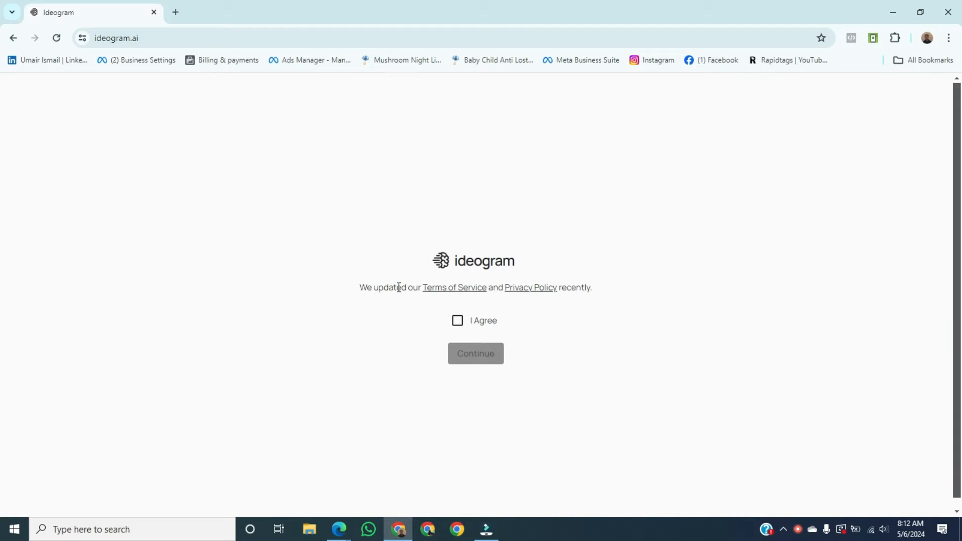
pyautogui.click(458, 324)
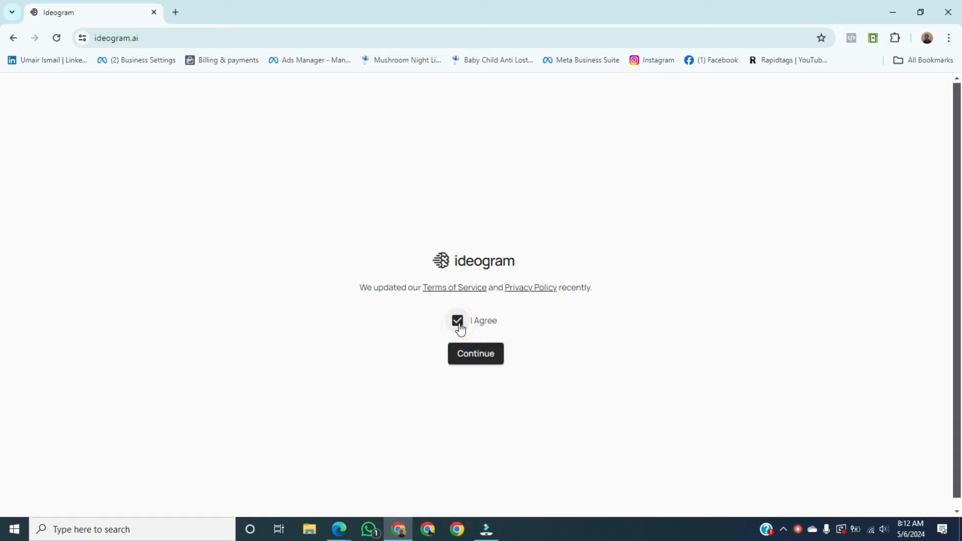
pyautogui.click(482, 355)
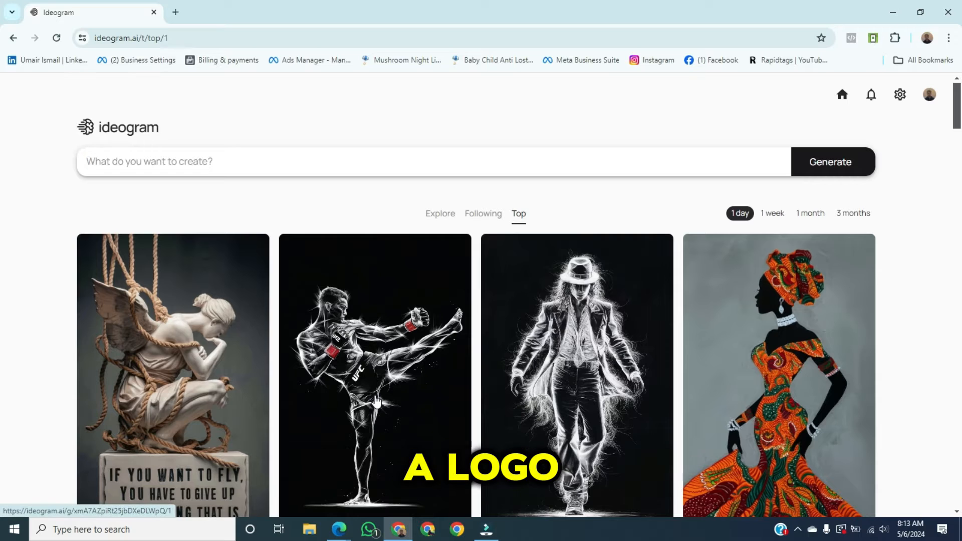
# - In a new browser tab, ask ChatGPT for prompts to generate a gaming YouTube channel logo containing the channel name 'RJ Gaming'
pyautogui.click(175, 12)
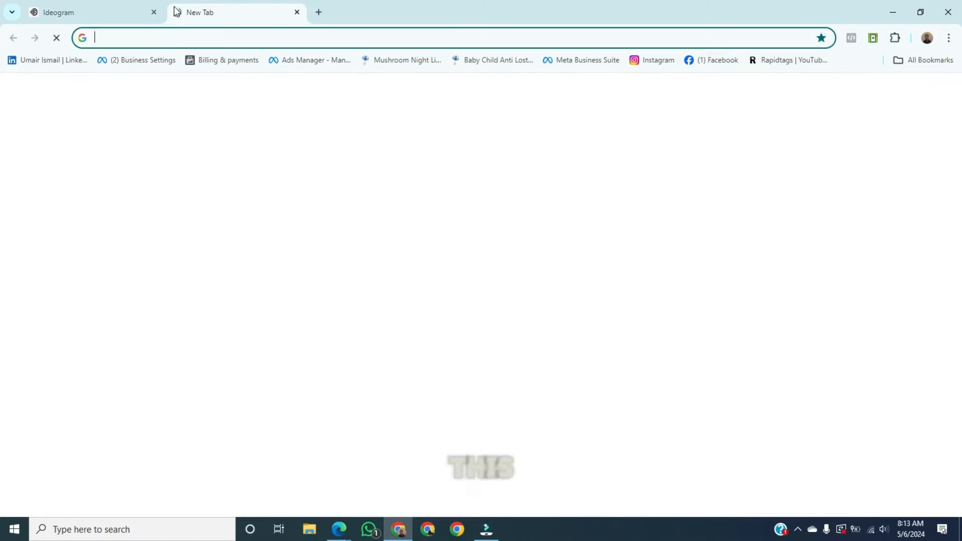
pyautogui.write('chat.openai.com')
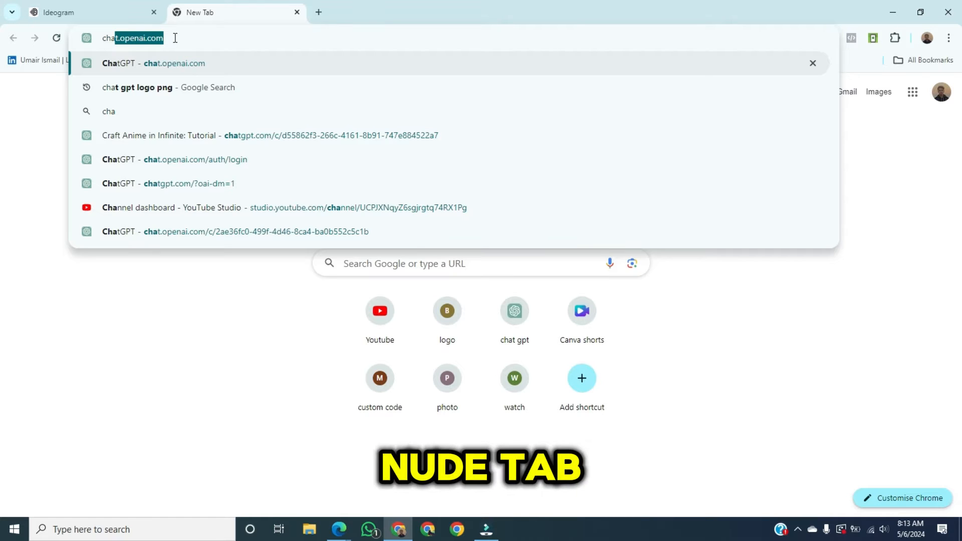
pyautogui.press('Return')
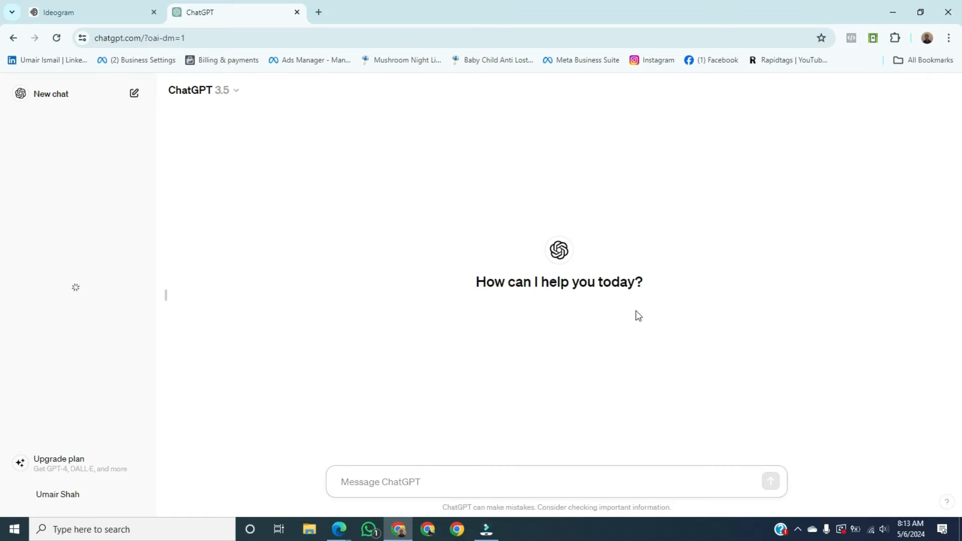
pyautogui.hotkey('ctrl', 'v')
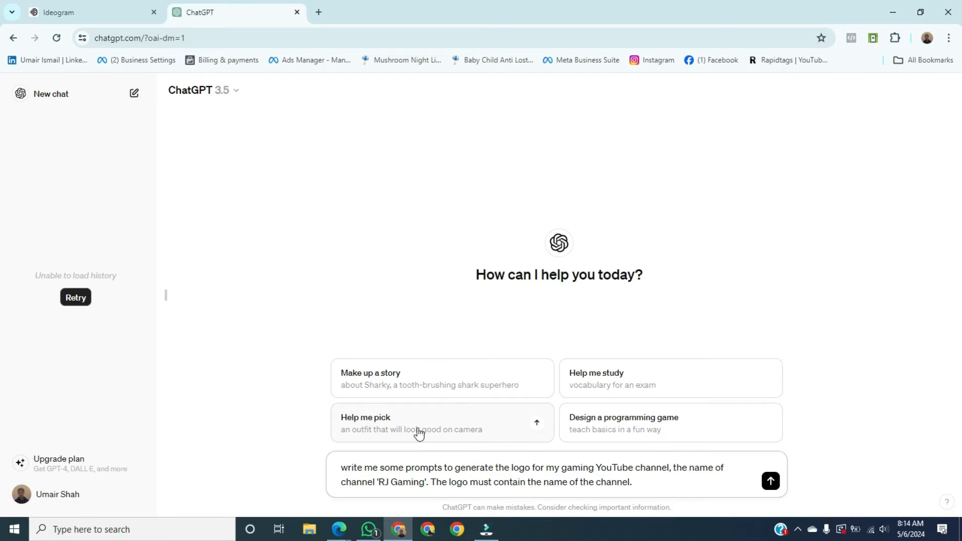
pyautogui.press('Return')
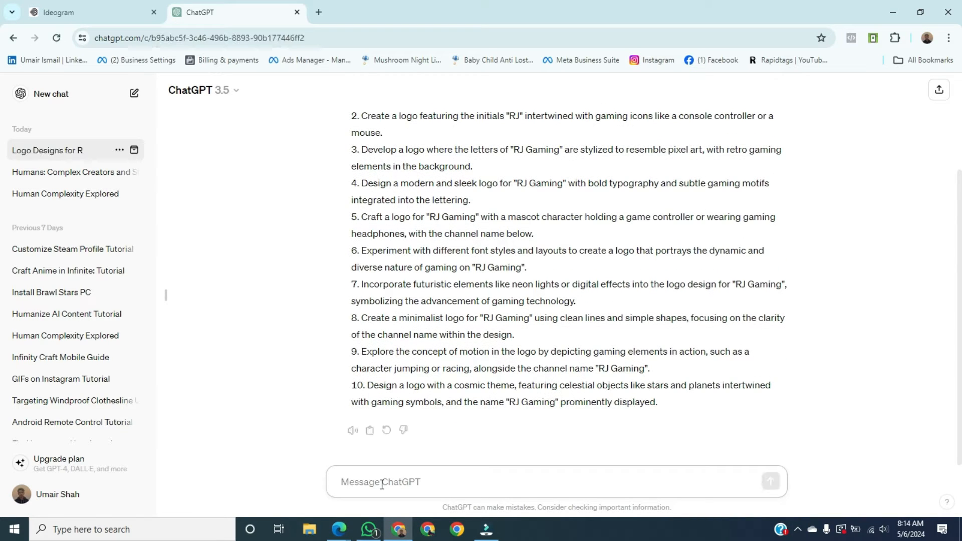
# - Generate logos in Ideogram from ChatGPT's first prompt, the "RJ Gaming" logo with a joystick, game controller, or keyboard keys
pyautogui.scroll(3, 559, 297)
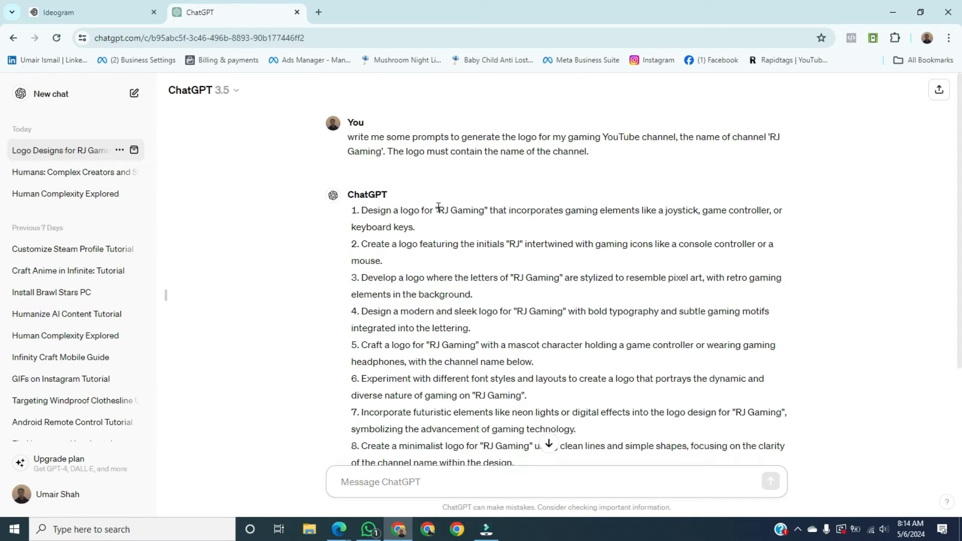
pyautogui.moveTo(362, 211); pyautogui.dragTo(426, 228)
pyautogui.hotkey('ctrl', 'c')
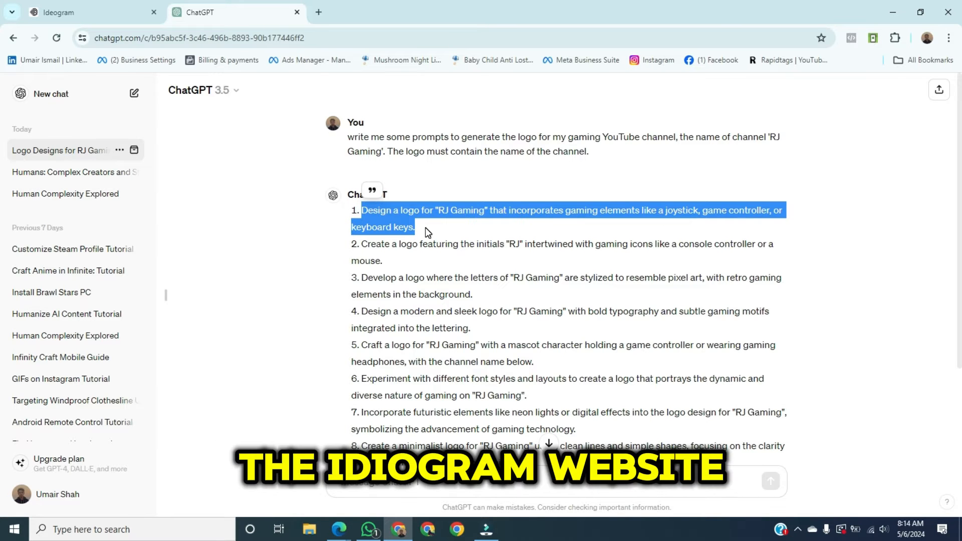
pyautogui.click(98, 11)
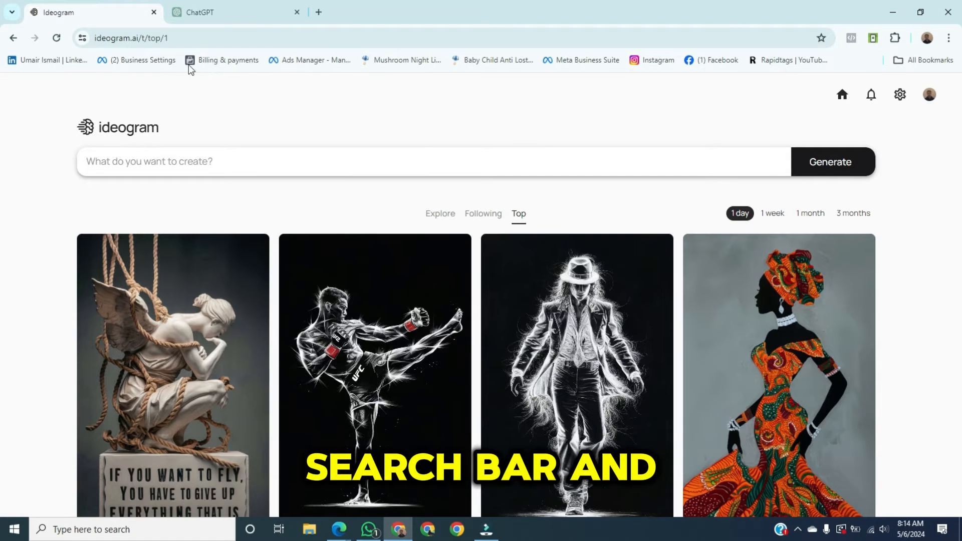
pyautogui.click(220, 159)
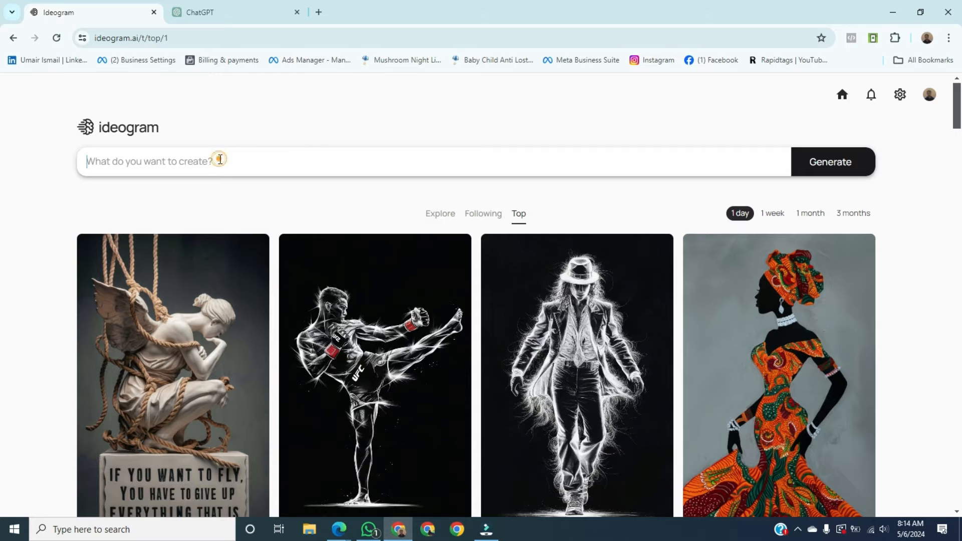
pyautogui.hotkey('ctrl', 'v')
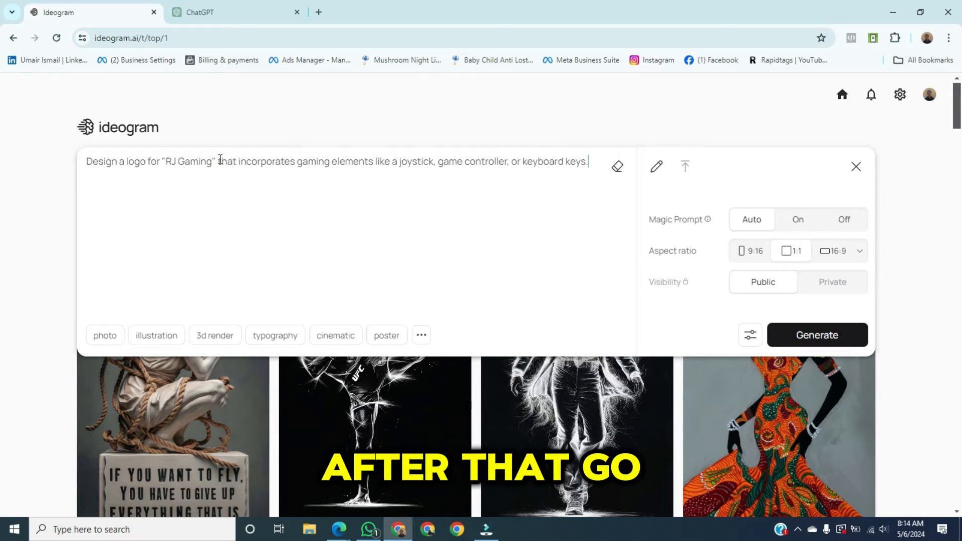
pyautogui.moveTo(697, 220)
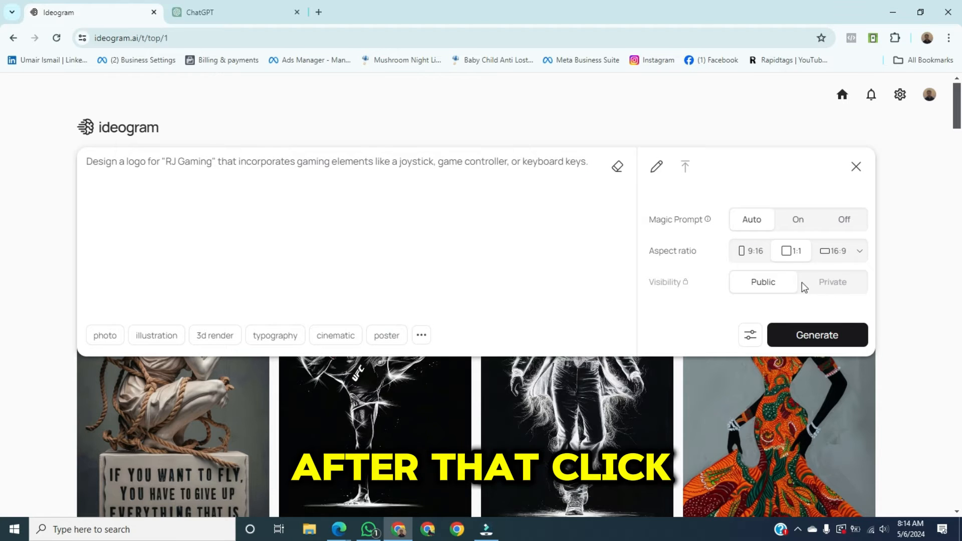
pyautogui.click(856, 168)
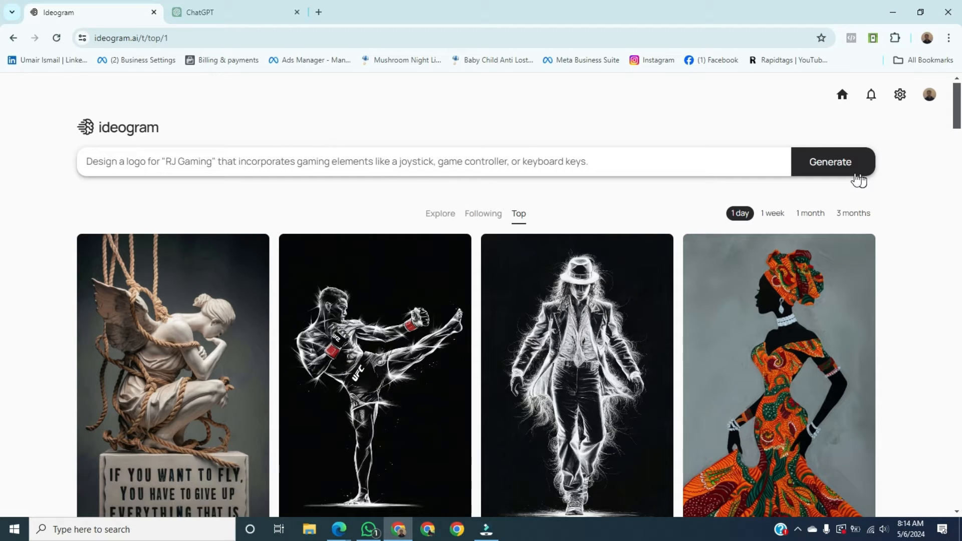
pyautogui.click(860, 172)
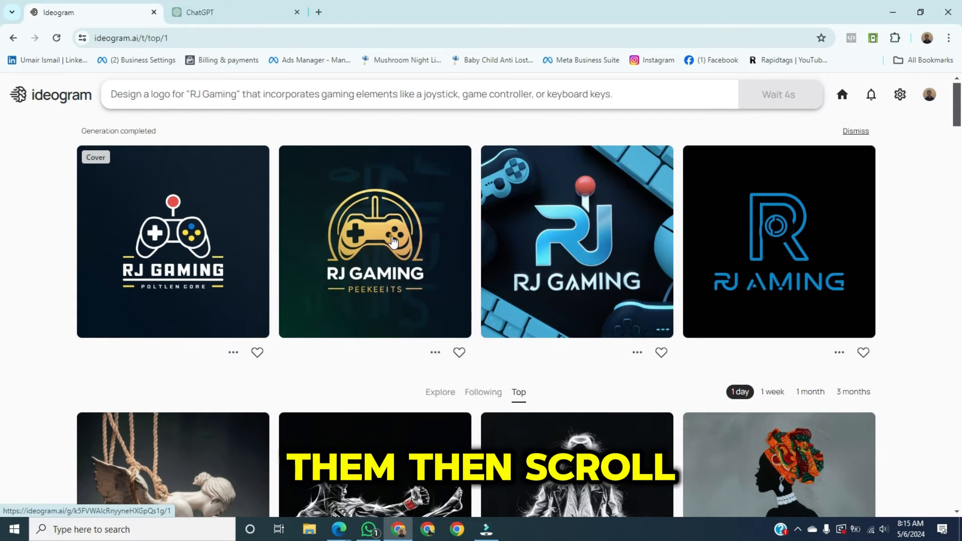
# - Open the generated logo with the gold game controller on a dark green background and download it
pyautogui.click(394, 242)
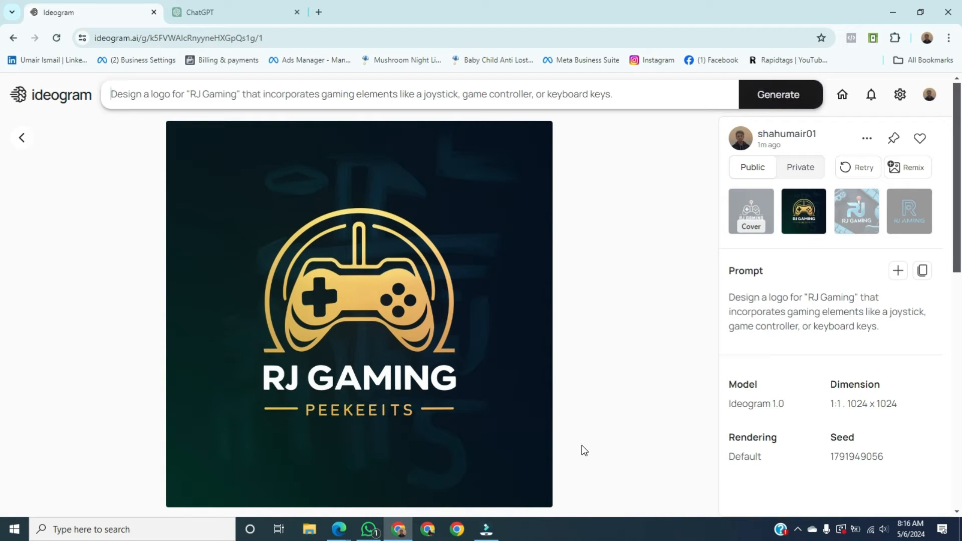
pyautogui.scroll(-12, 584, 450)
pyautogui.scroll(12, 584, 450)
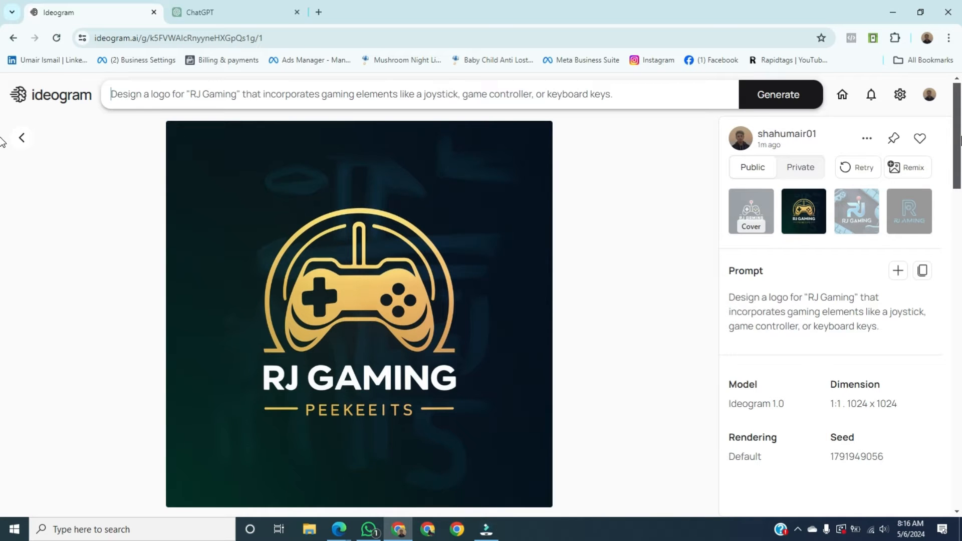
pyautogui.moveTo(960, 140); pyautogui.dragTo(959, 63)
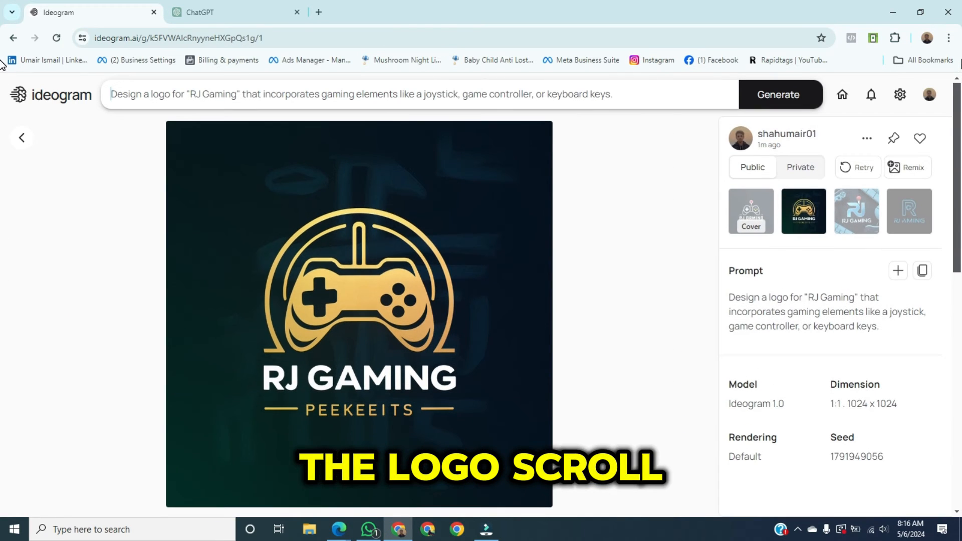
pyautogui.click(872, 137)
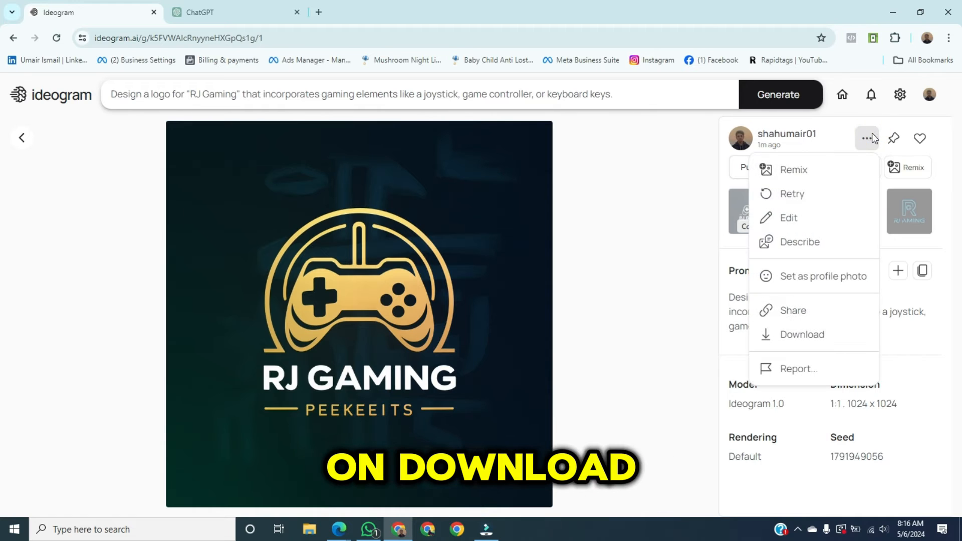
pyautogui.click(813, 332)
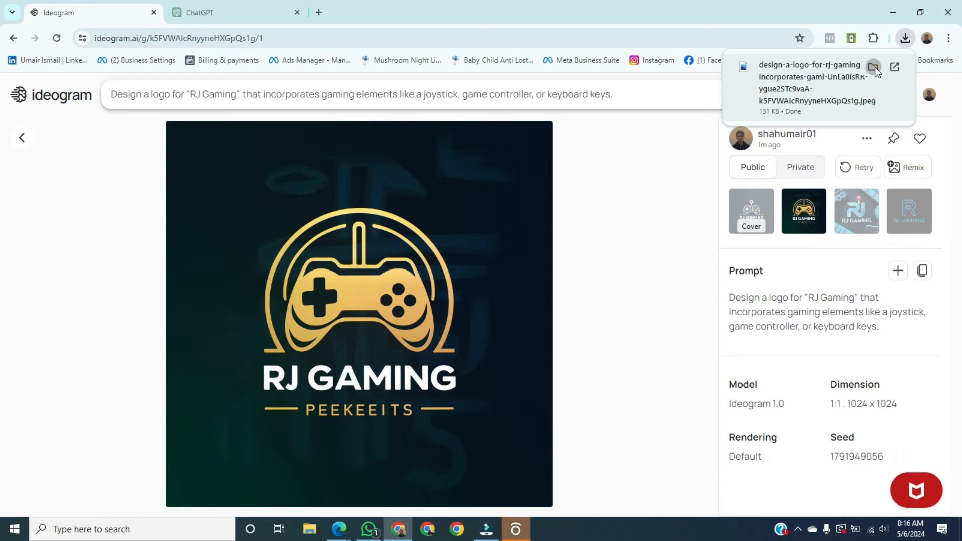
# - View the downloaded logo JPEG from the Downloads folder in Photos, and return to the Ideogram page
pyautogui.click(874, 67)
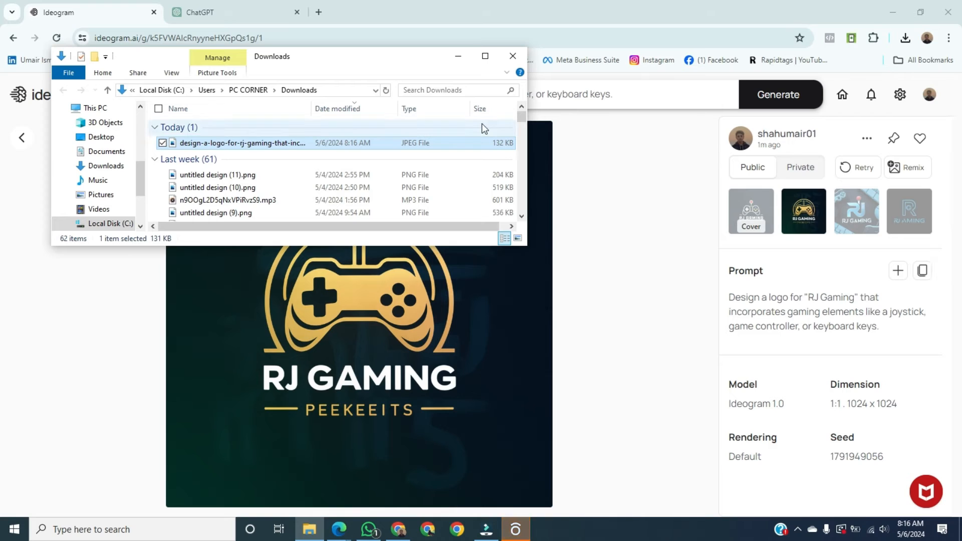
pyautogui.click(441, 142)
pyautogui.doubleClick(440, 142)
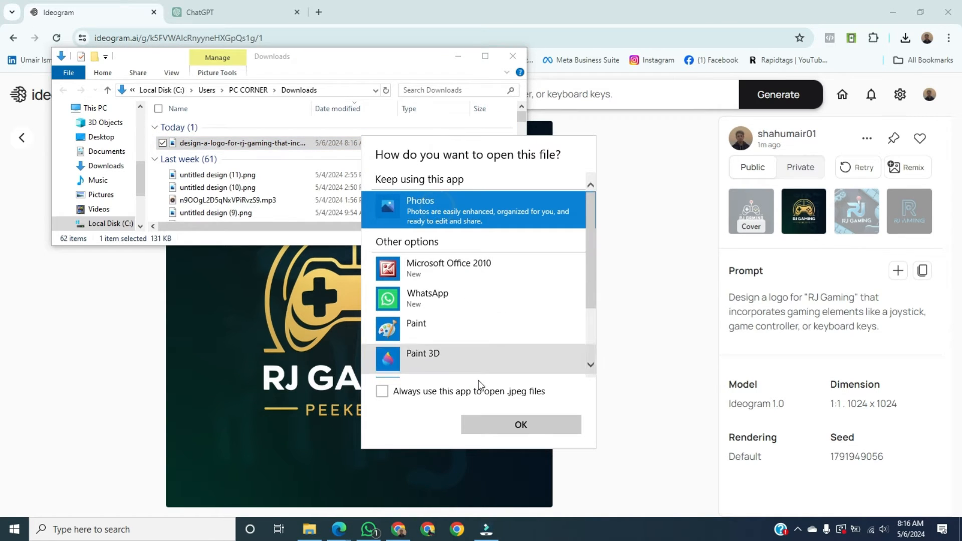
pyautogui.click(485, 434)
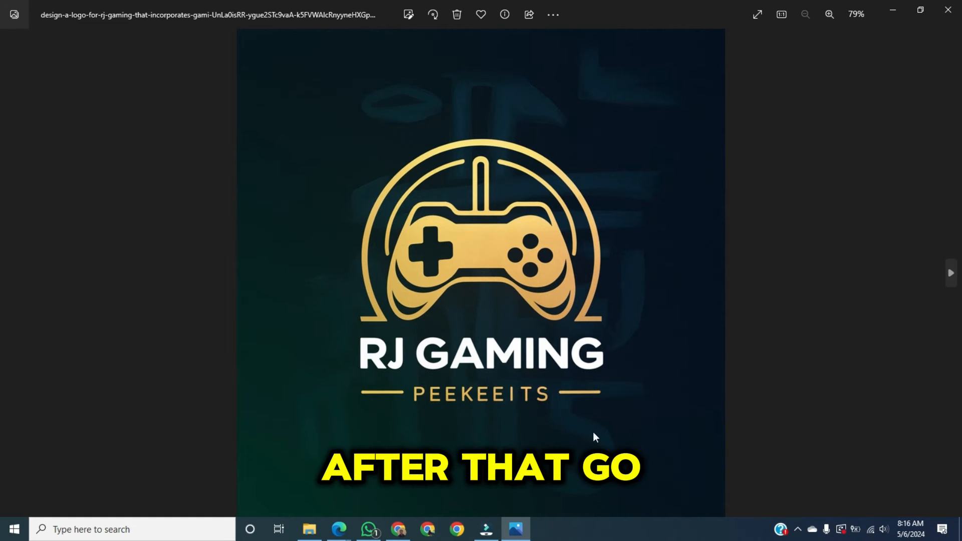
pyautogui.click(896, 3)
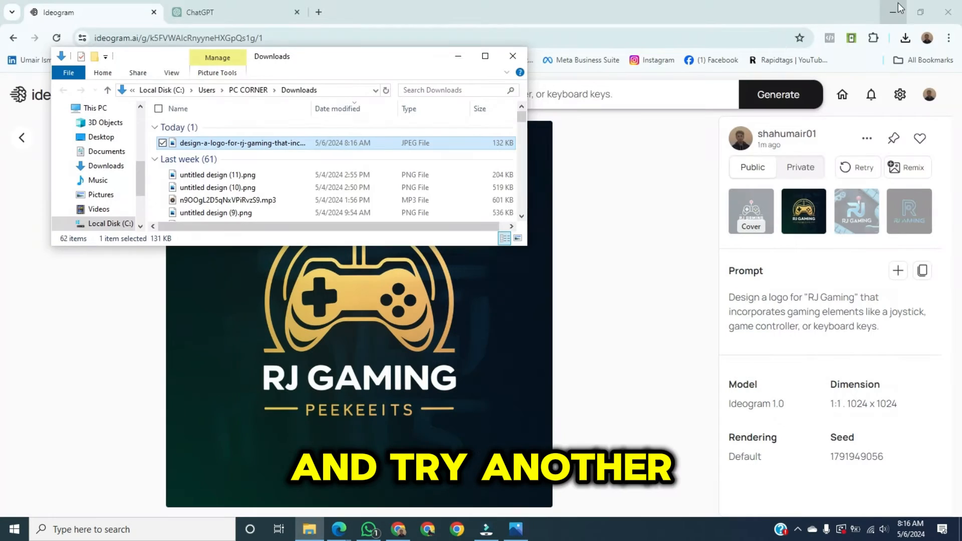
pyautogui.click(458, 55)
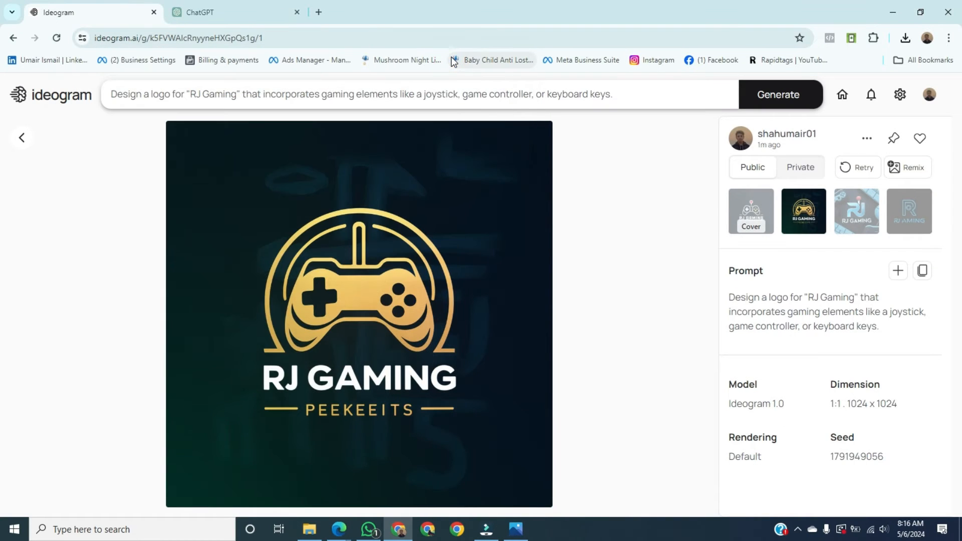
# - Replace the Ideogram prompt with ChatGPT's second prompt, the initials "RJ" intertwined with gaming icons like a console controller or a mouse
pyautogui.click(436, 102)
pyautogui.click(269, 9)
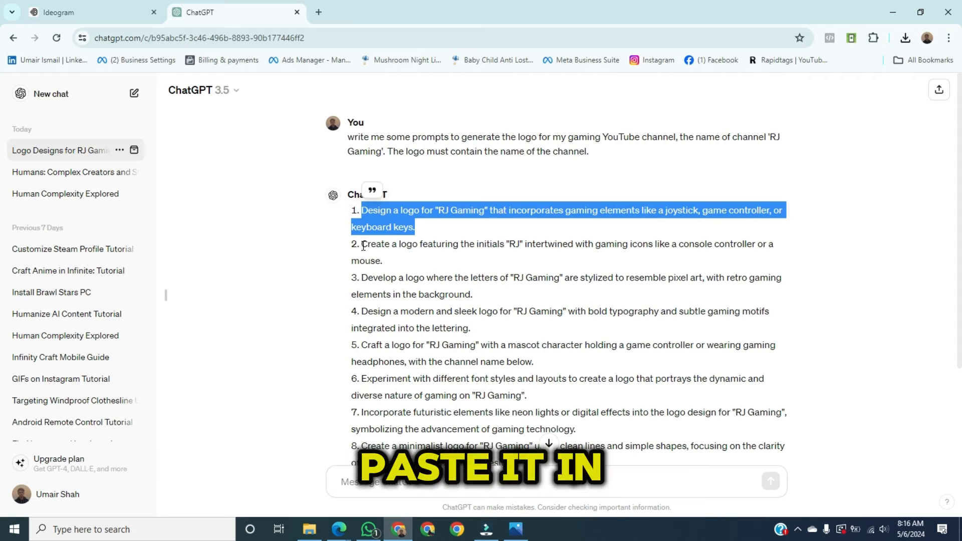
pyautogui.moveTo(362, 244); pyautogui.dragTo(383, 260)
pyautogui.hotkey('ctrl', 'c')
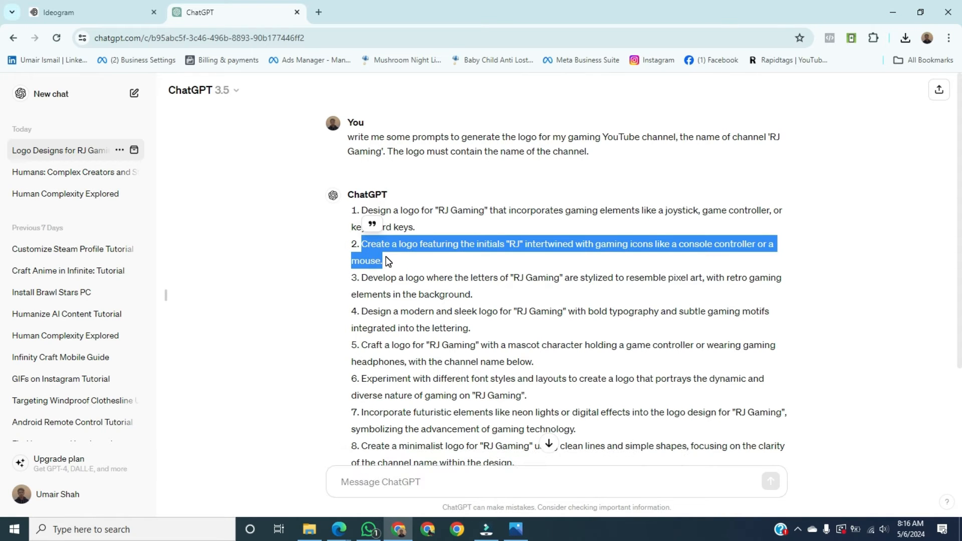
pyautogui.click(134, 7)
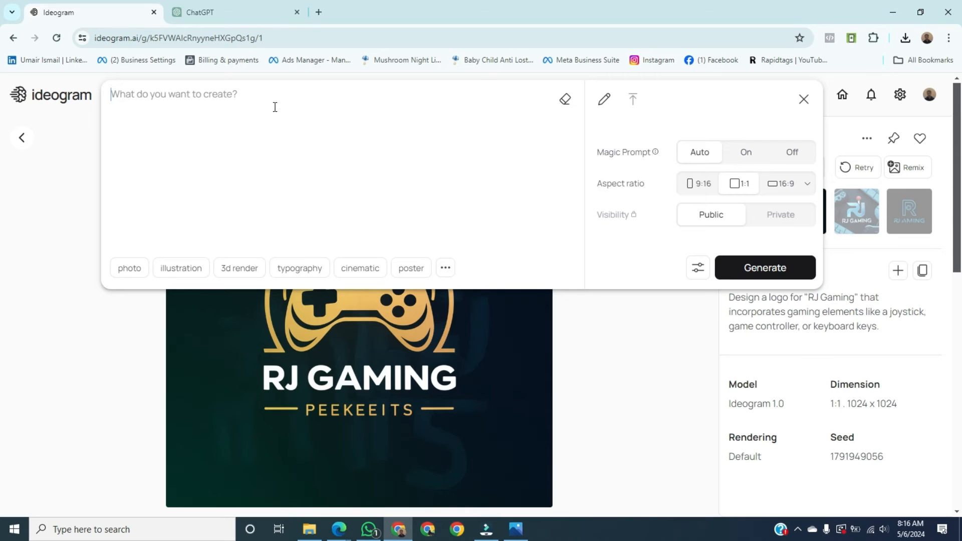
pyautogui.hotkey('ctrl', 'v')
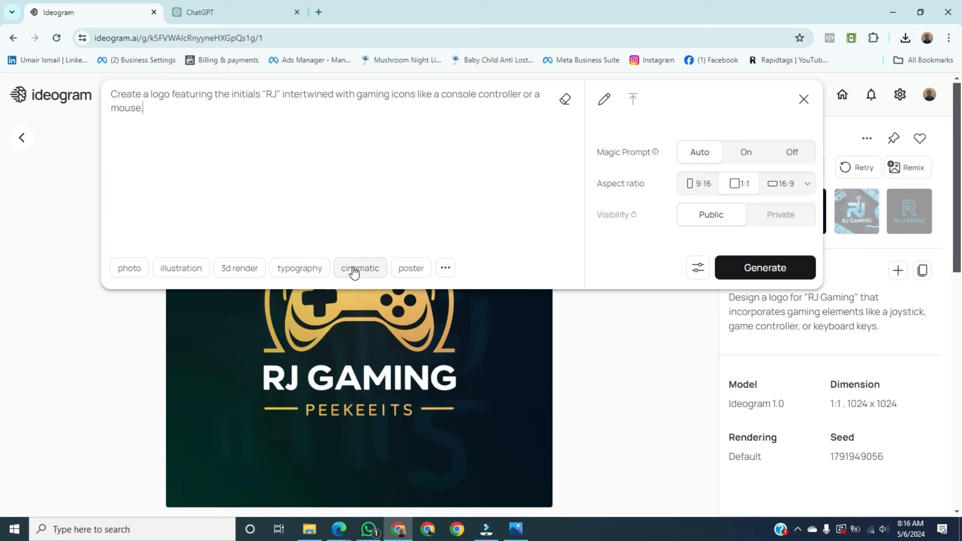
# - Add the 3d render style to the prompt with the intertwined "RJ" initials and generate the logos
pyautogui.click(444, 270)
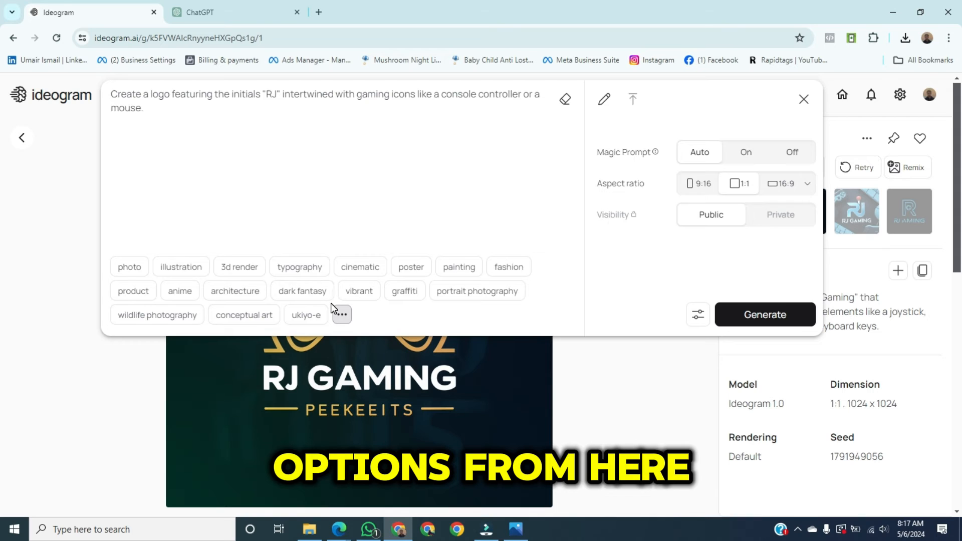
pyautogui.click(237, 270)
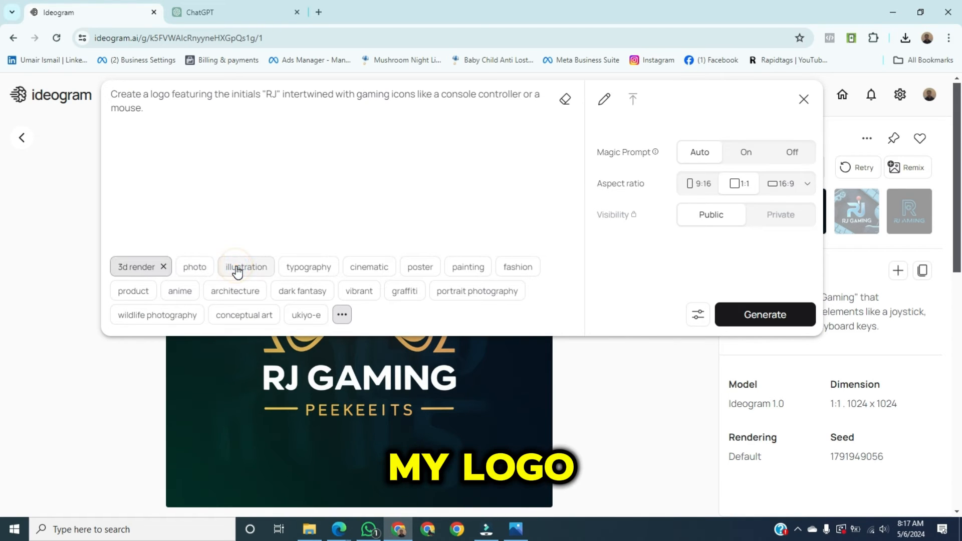
pyautogui.click(770, 318)
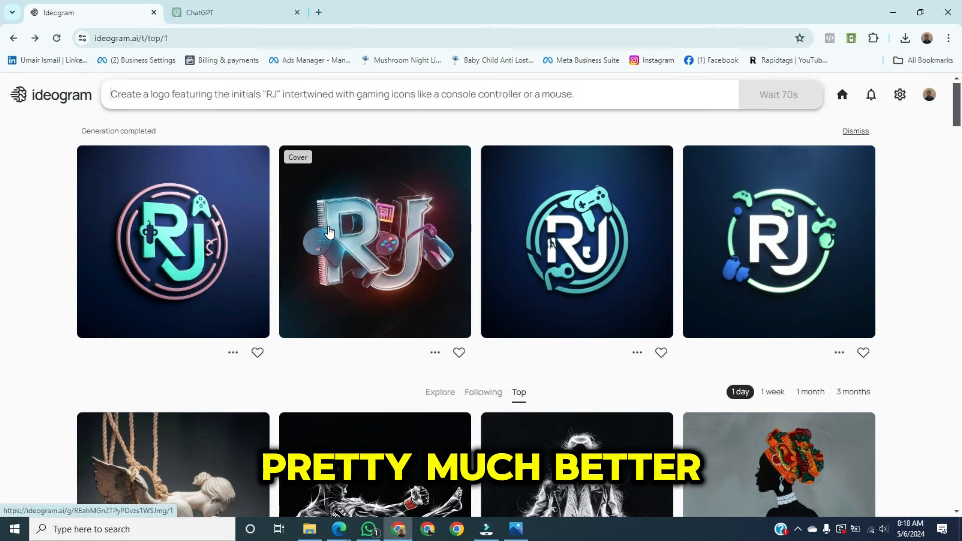
# - Open the generated 3D "RJ" logo with the glowing metallic letters and look through its details and the similar logos beneath it
pyautogui.click(370, 252)
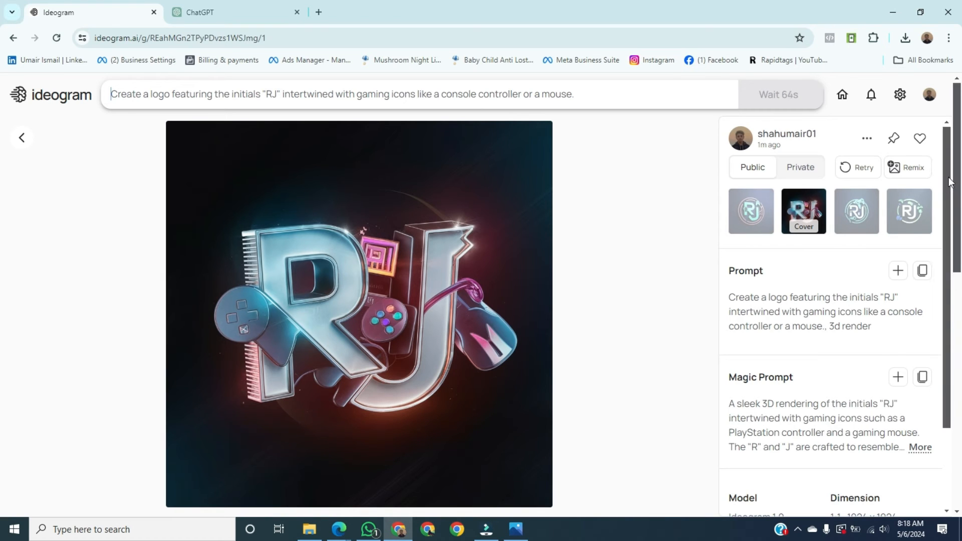
pyautogui.moveTo(945, 177); pyautogui.dragTo(939, 244)
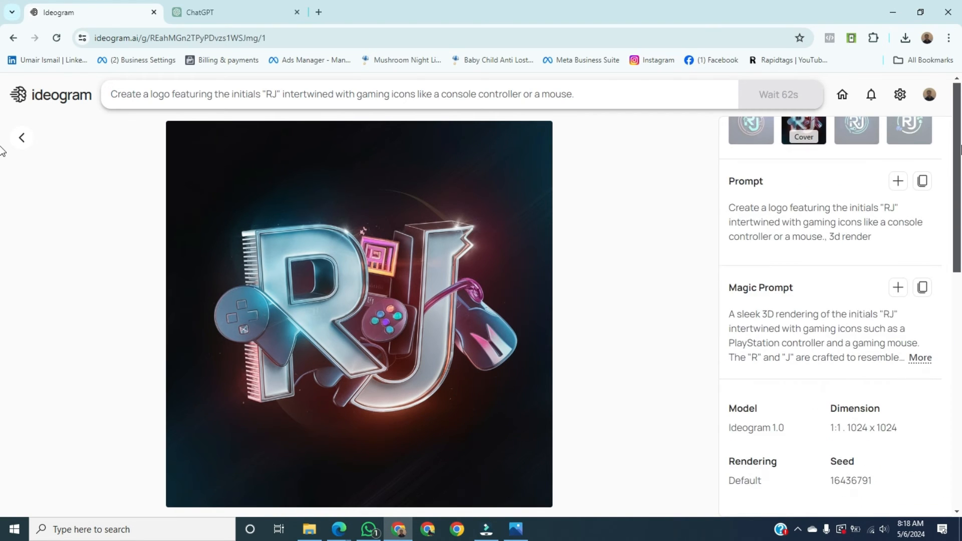
pyautogui.moveTo(960, 146); pyautogui.dragTo(961, 168)
pyautogui.scroll(-8, 936, 281)
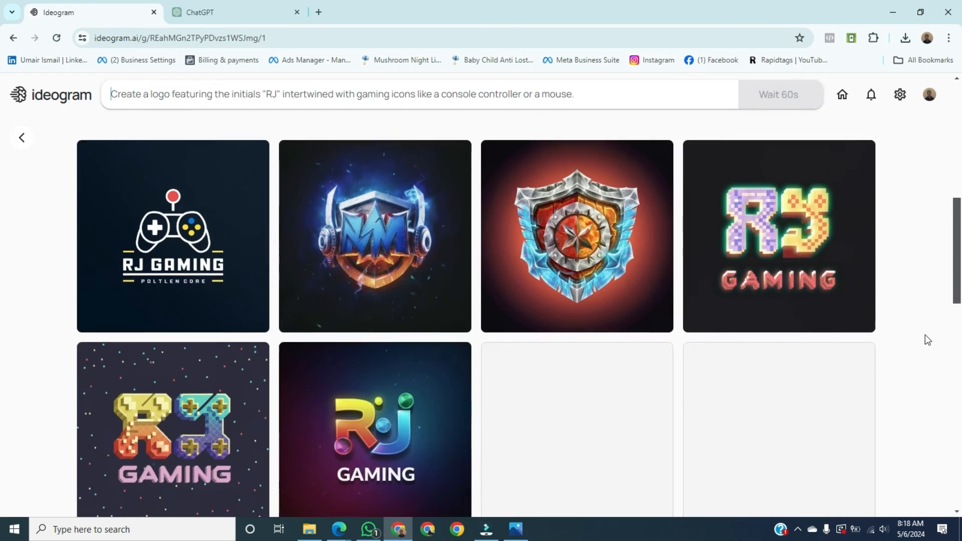
pyautogui.scroll(8, 927, 345)
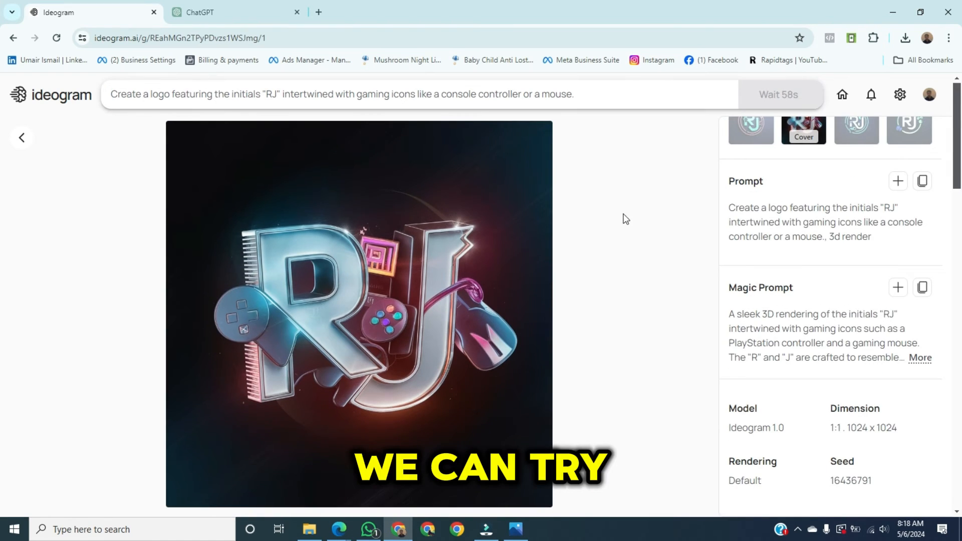
# - Replace the 3d render style with poster for the same "RJ" prompt and generate new logos
pyautogui.click(591, 87)
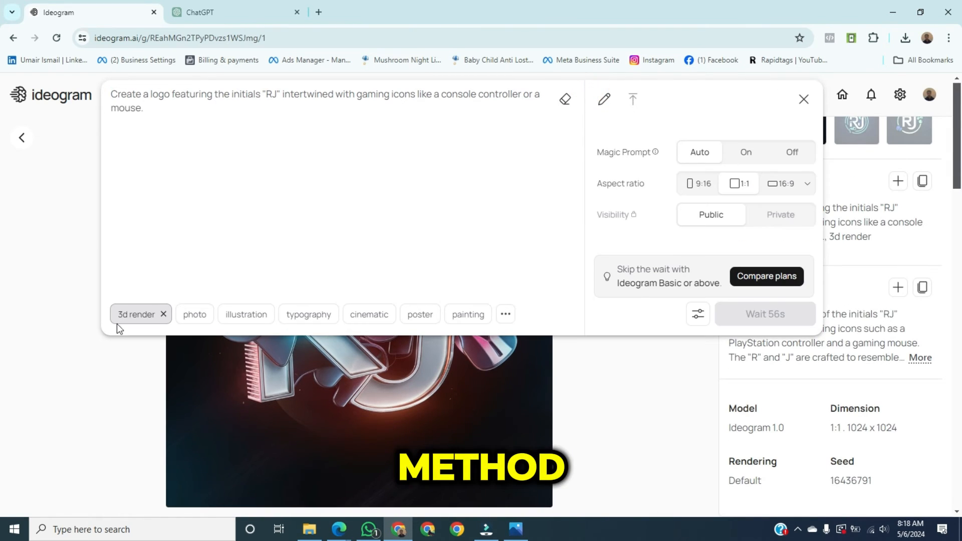
pyautogui.click(163, 316)
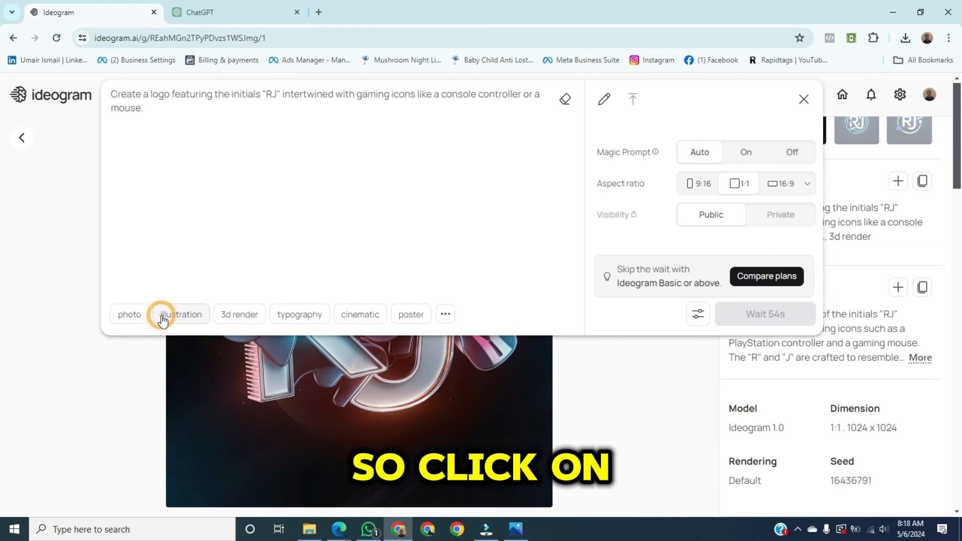
pyautogui.click(406, 316)
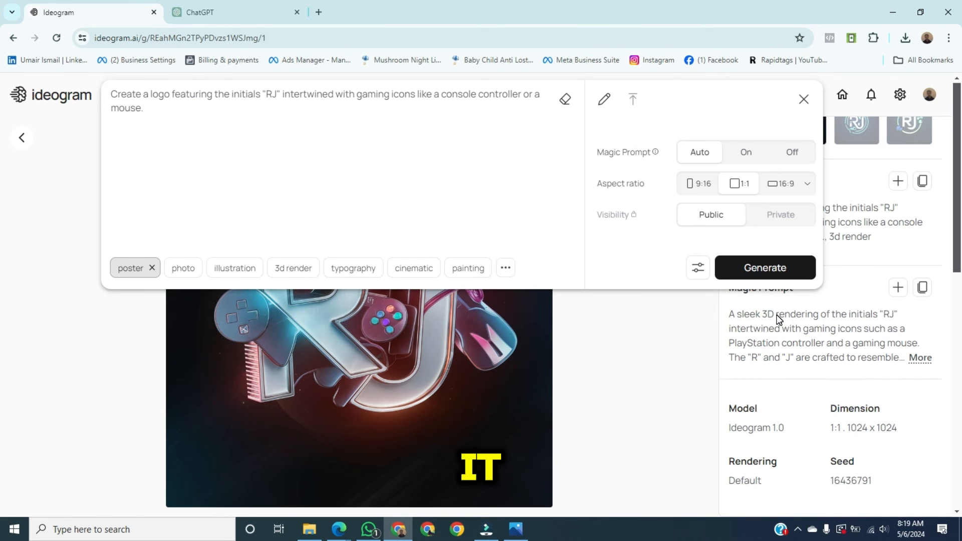
pyautogui.click(775, 270)
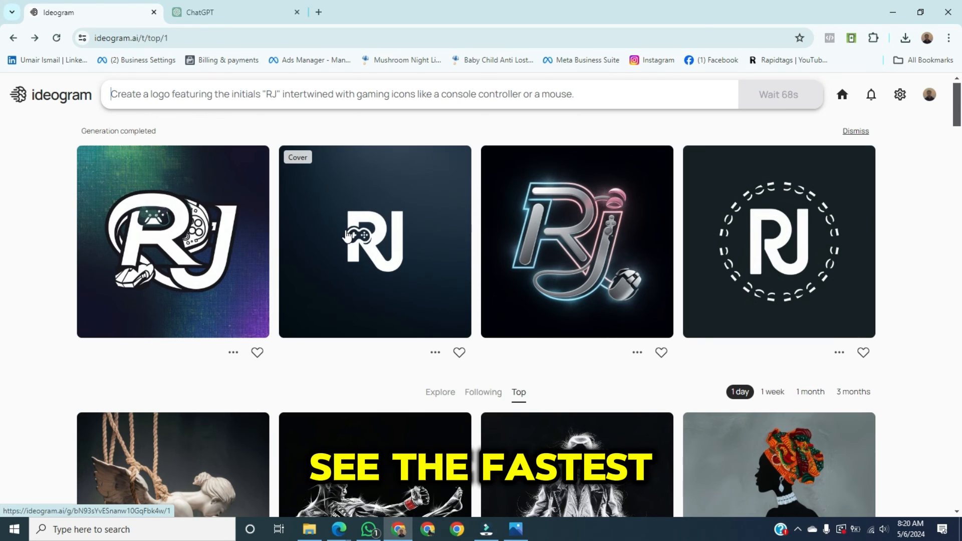
# - Open the generated white "RJ" logo with the small game controller on dark blue and download it
pyautogui.click(338, 261)
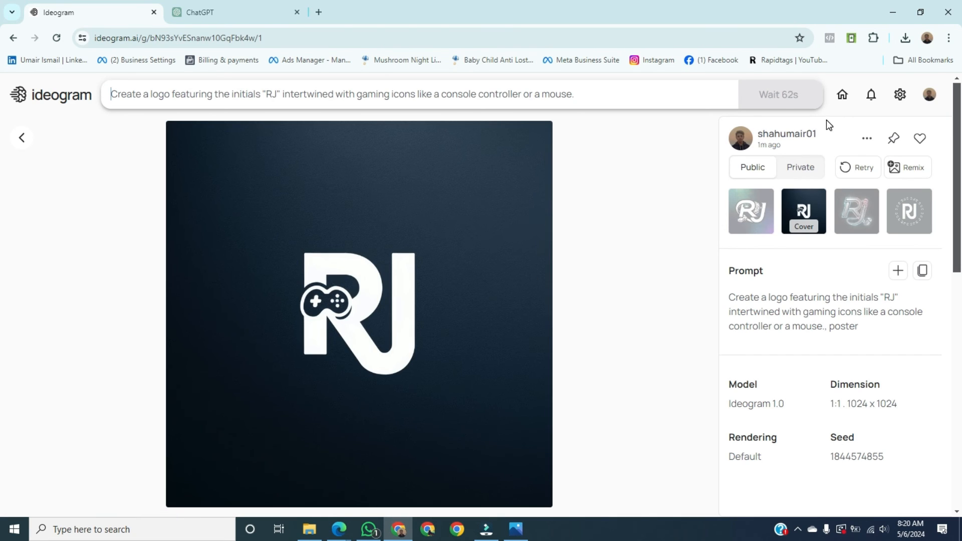
pyautogui.click(866, 139)
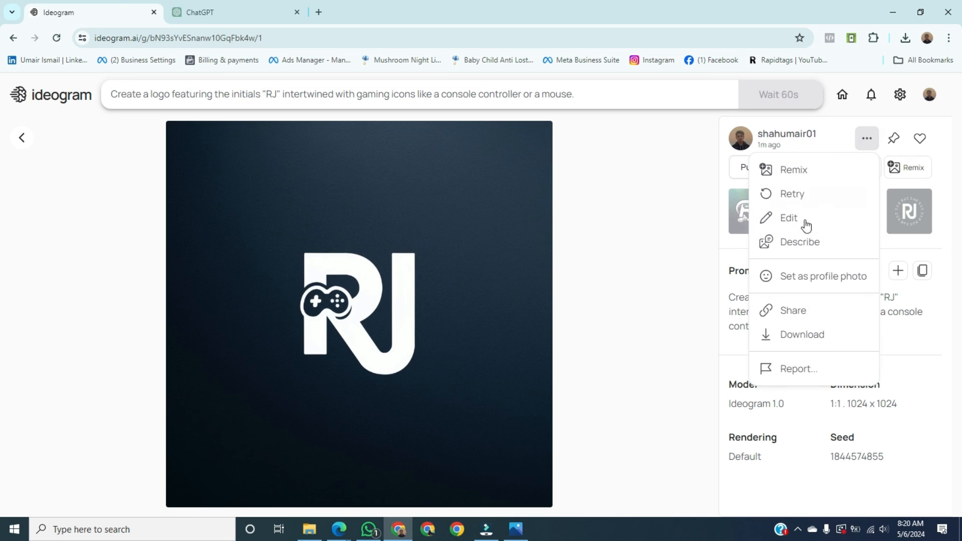
pyautogui.click(812, 335)
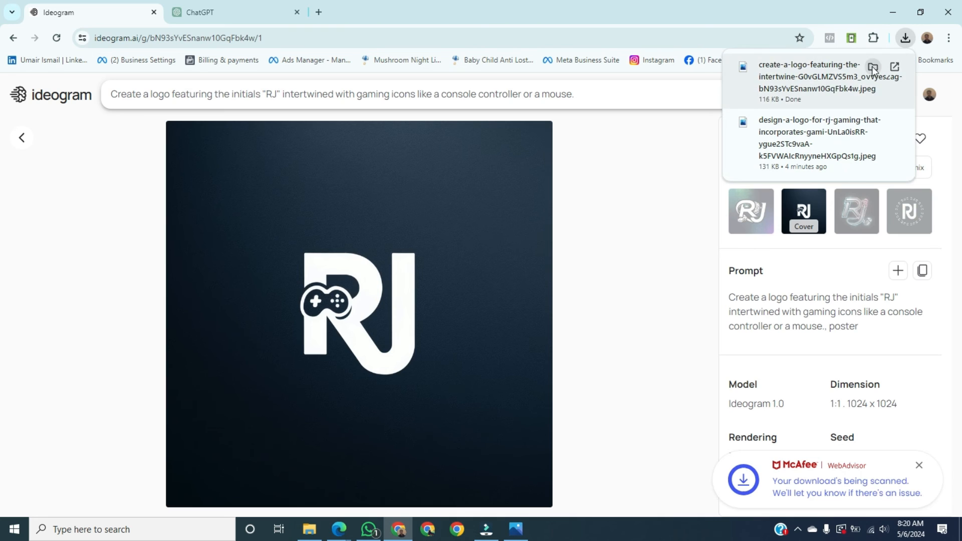
# - View the newly downloaded white "RJ" logo JPEG in Photos
pyautogui.click(832, 74)
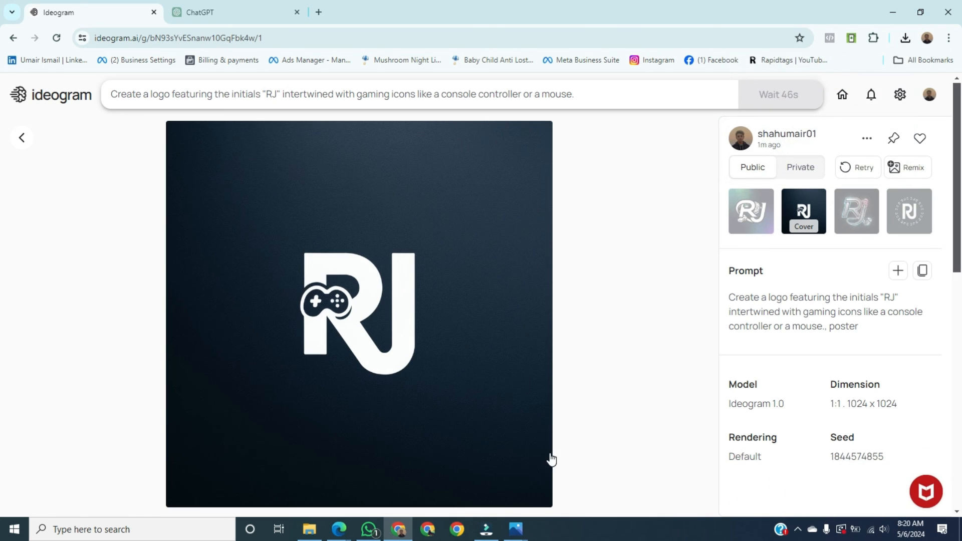
pyautogui.click(518, 530)
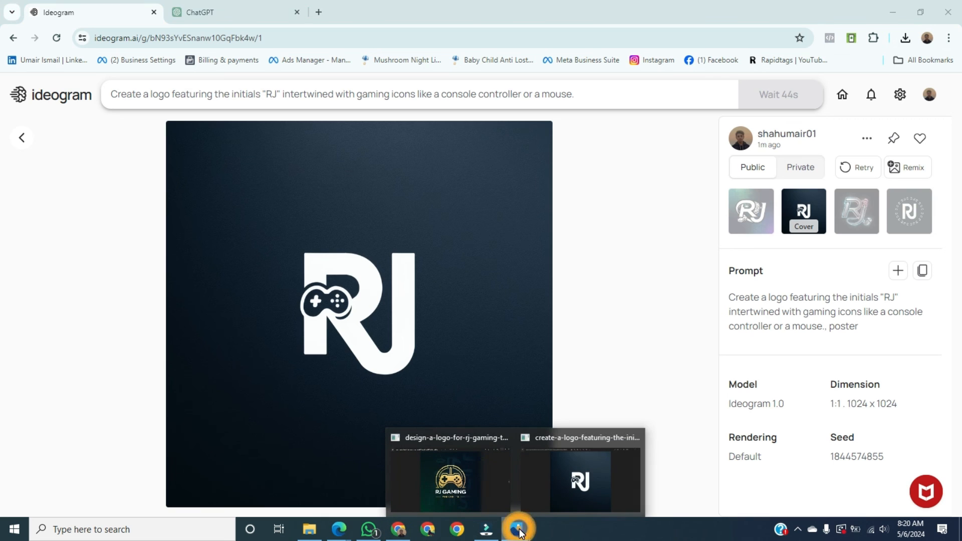
pyautogui.click(561, 488)
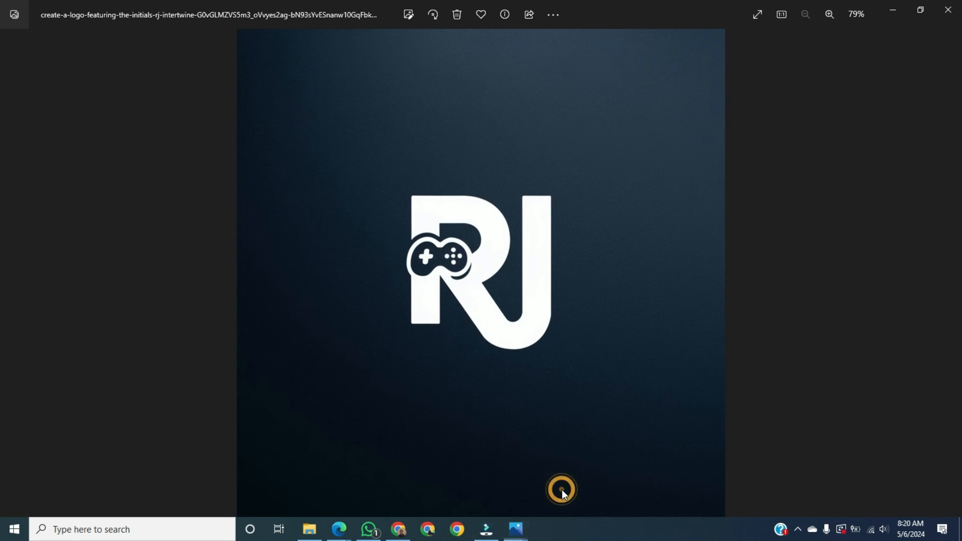